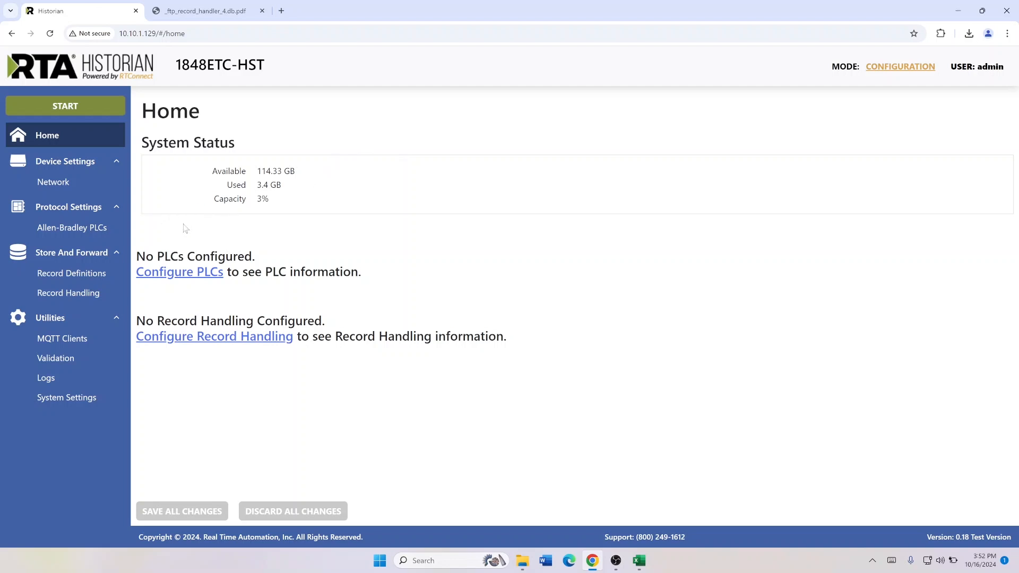
Add the CompactLogix 1769-L16ER/B PLC at 192.168.1.101 from network discovery to the Allen-Bradley PLCs
{"action": "left_click", "coordinate": [73, 228]}
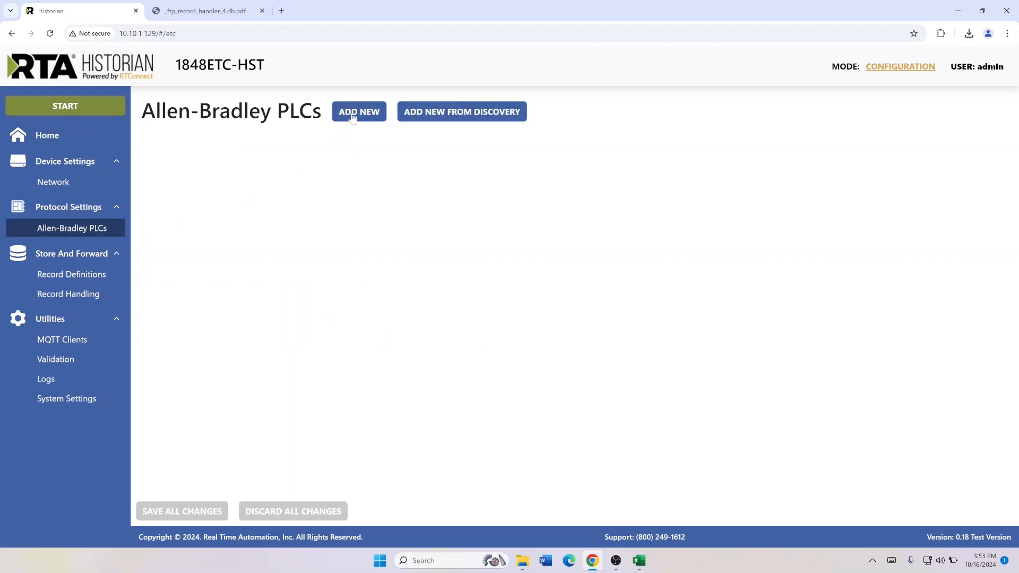
{"action": "left_click", "coordinate": [455, 116]}
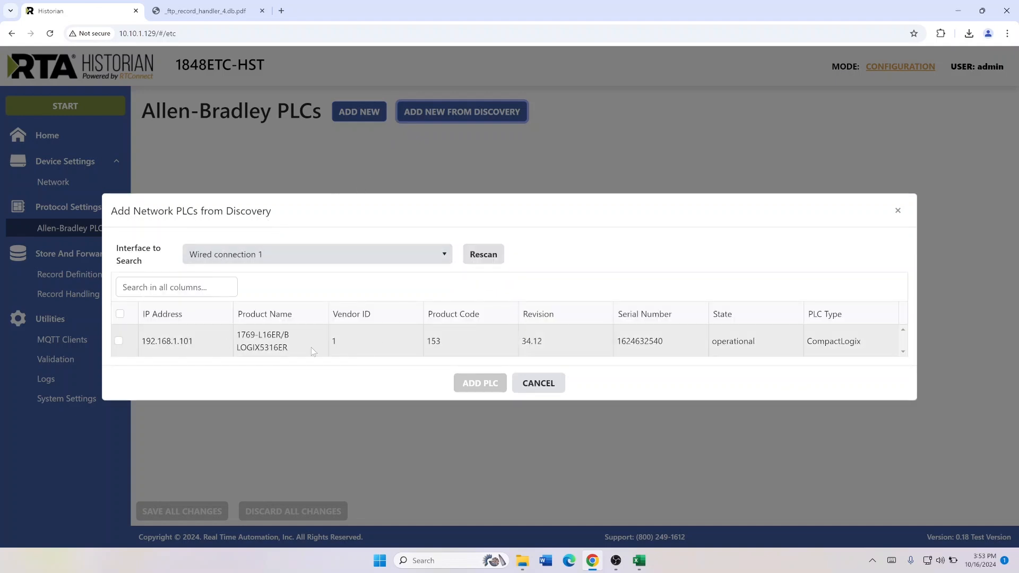
{"action": "left_click", "coordinate": [118, 340]}
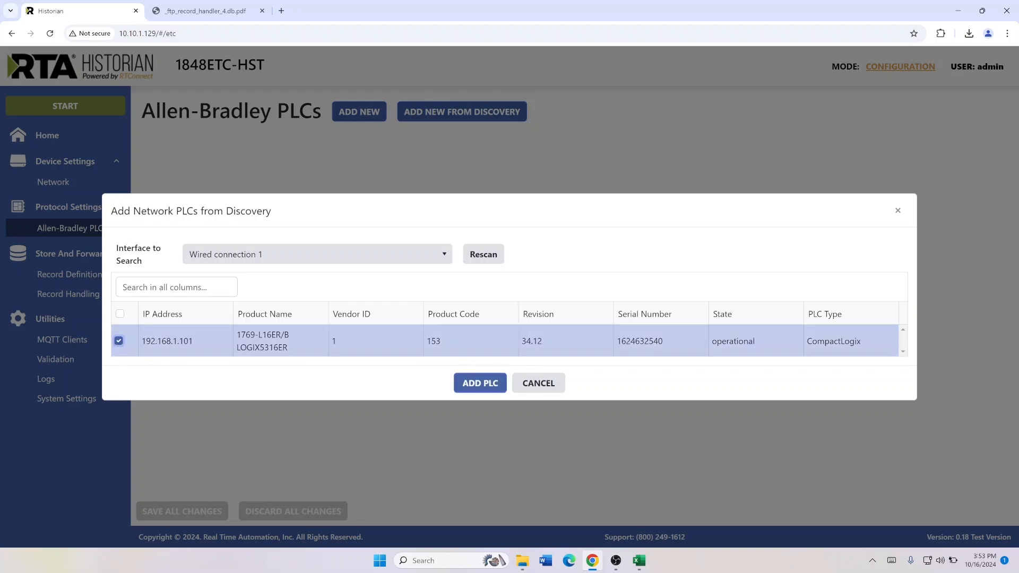
{"action": "left_click", "coordinate": [478, 384]}
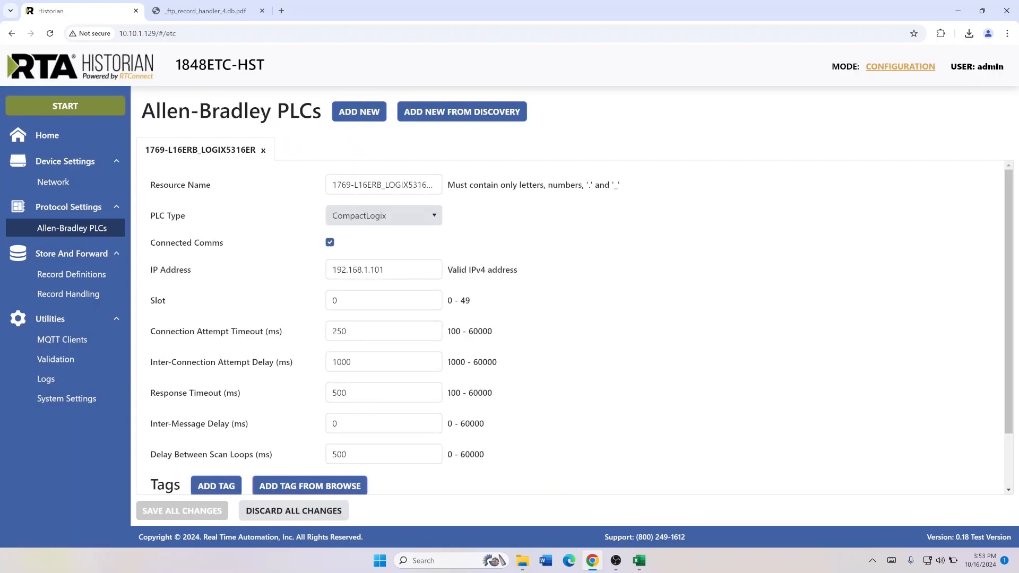
Browse the discovered PLC's tags and add the INT (INT) and float (REAL) tags to its tag list
{"action": "scroll", "coordinate": [275, 216], "scroll_direction": "down", "scroll_amount": 2}
{"action": "scroll", "coordinate": [268, 207], "scroll_direction": "up", "scroll_amount": 2}
{"action": "scroll", "coordinate": [353, 192], "scroll_direction": "down", "scroll_amount": 2}
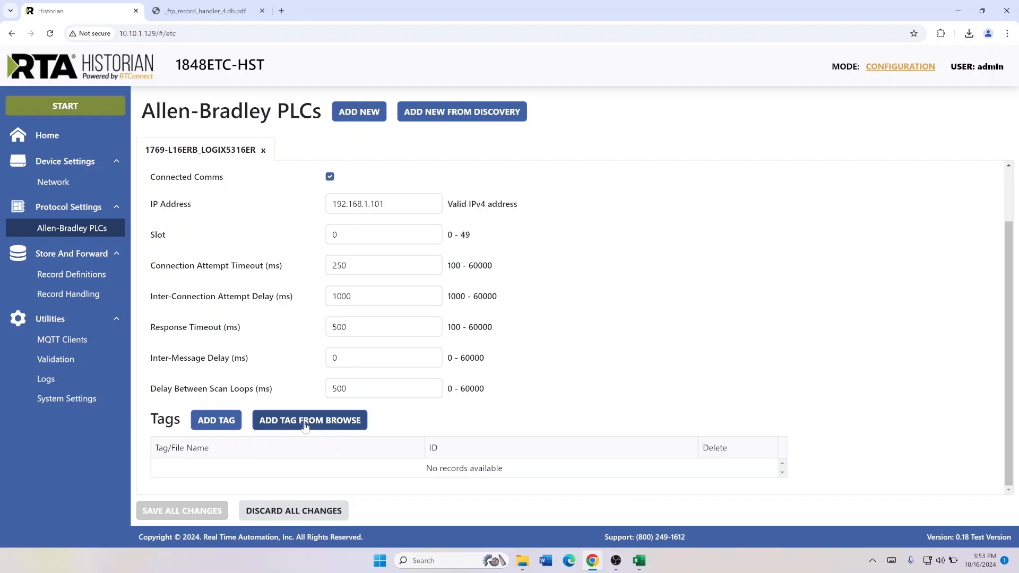
{"action": "left_click", "coordinate": [304, 425]}
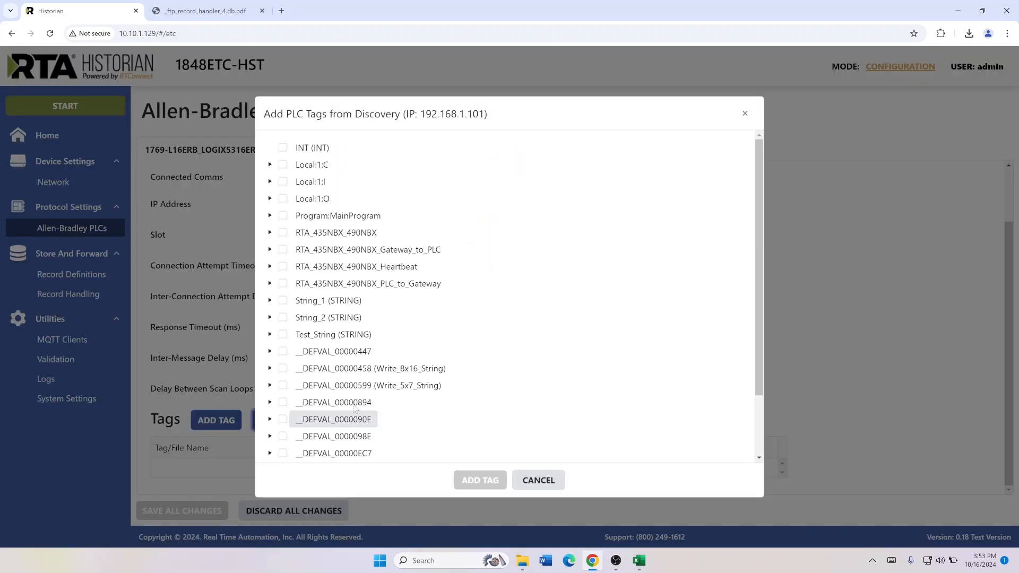
{"action": "scroll", "coordinate": [395, 197], "scroll_direction": "down", "scroll_amount": 3}
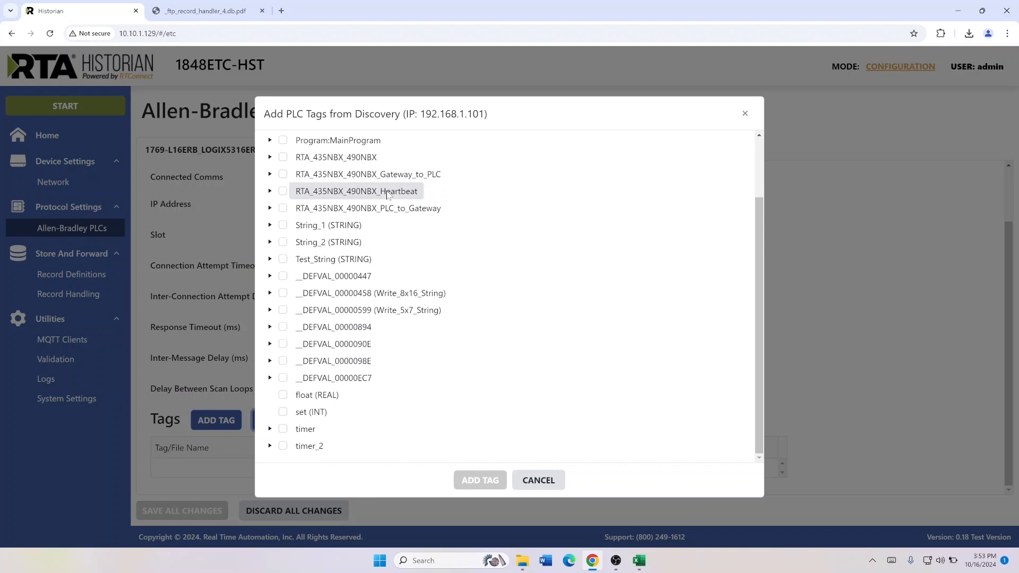
{"action": "scroll", "coordinate": [419, 356], "scroll_direction": "up", "scroll_amount": 3}
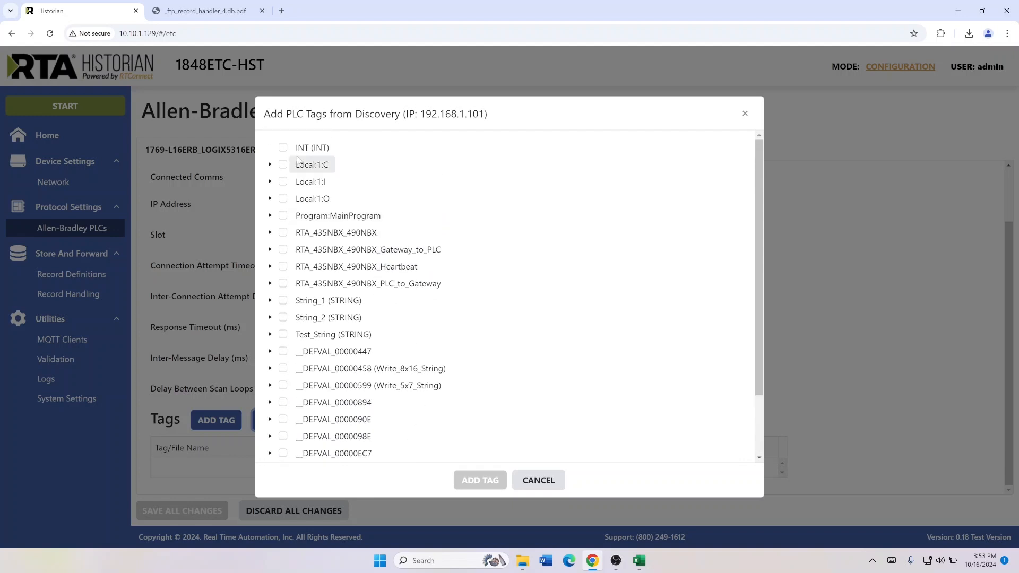
{"action": "left_click", "coordinate": [283, 148]}
{"action": "scroll", "coordinate": [292, 273], "scroll_direction": "down", "scroll_amount": 3}
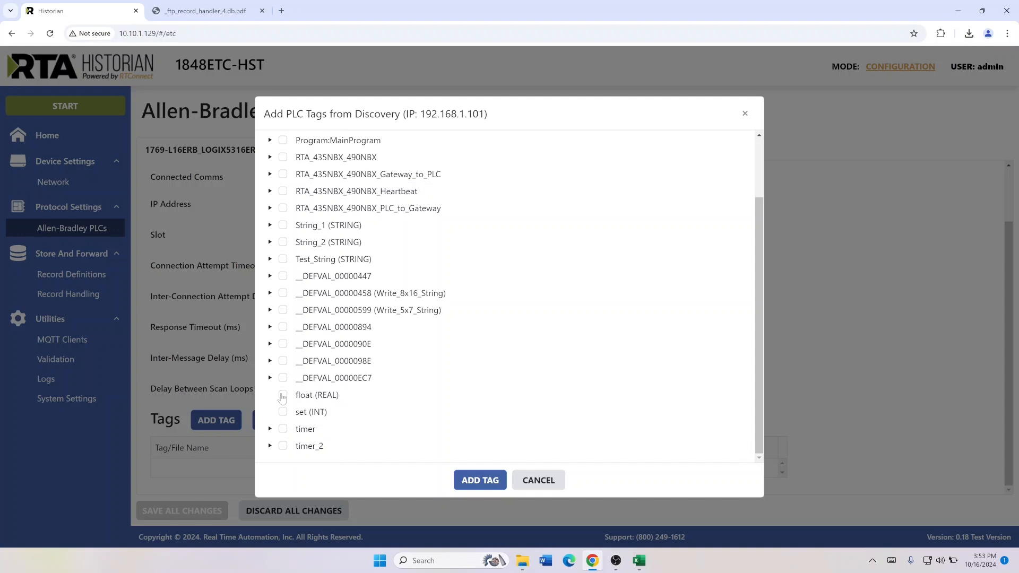
{"action": "left_click", "coordinate": [282, 395]}
{"action": "scroll", "coordinate": [329, 371], "scroll_direction": "up", "scroll_amount": 3}
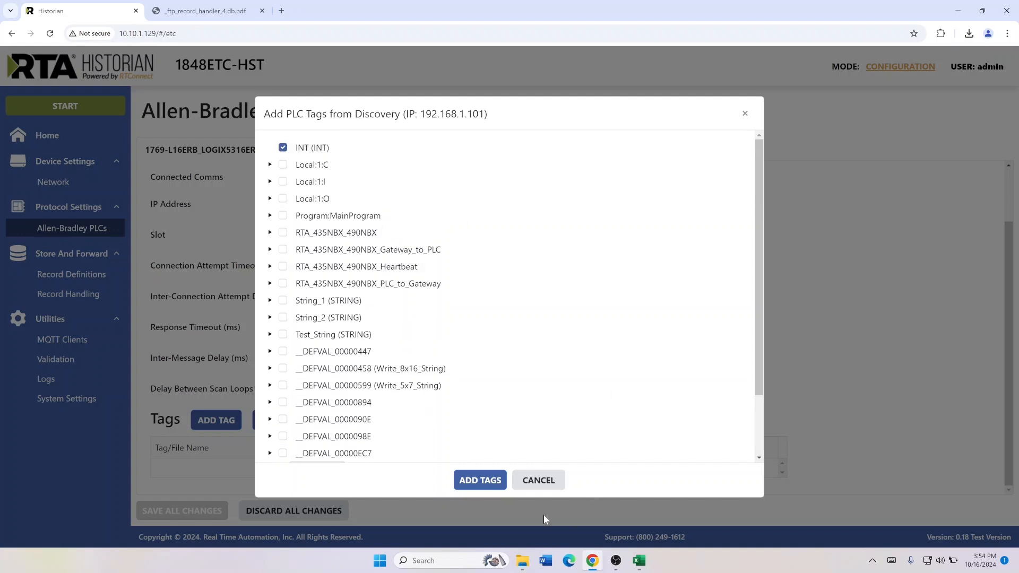
{"action": "left_click", "coordinate": [490, 484]}
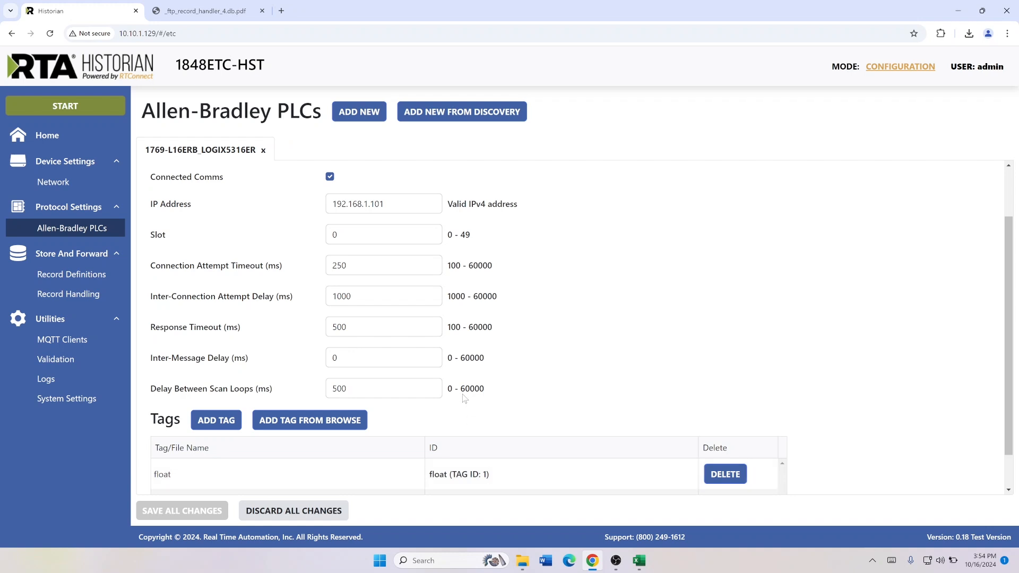
{"action": "scroll", "coordinate": [464, 399], "scroll_direction": "down", "scroll_amount": 1}
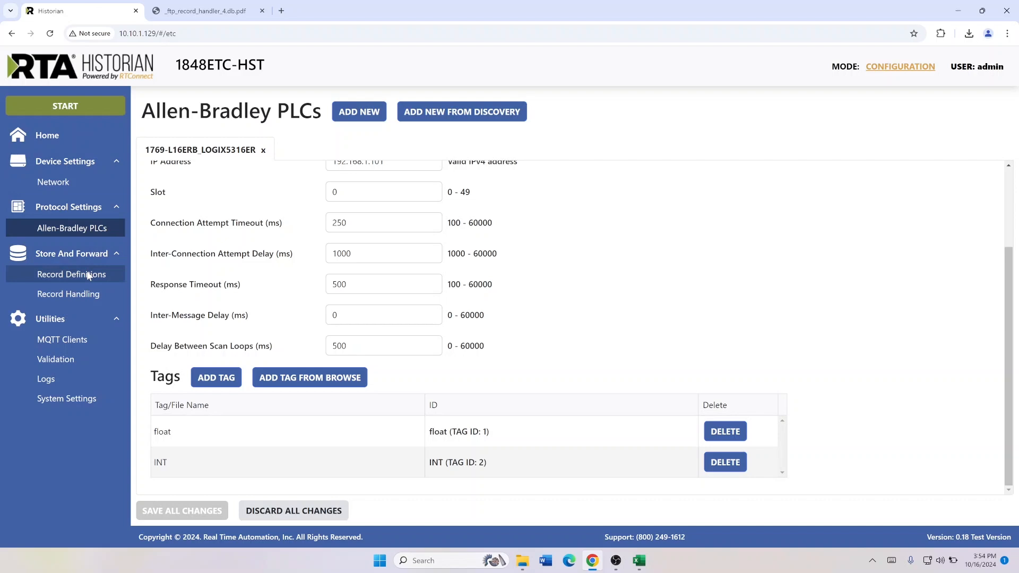
Create a new record definition with its timestamp format set to Date Time Milliseconds
{"action": "left_click", "coordinate": [67, 274]}
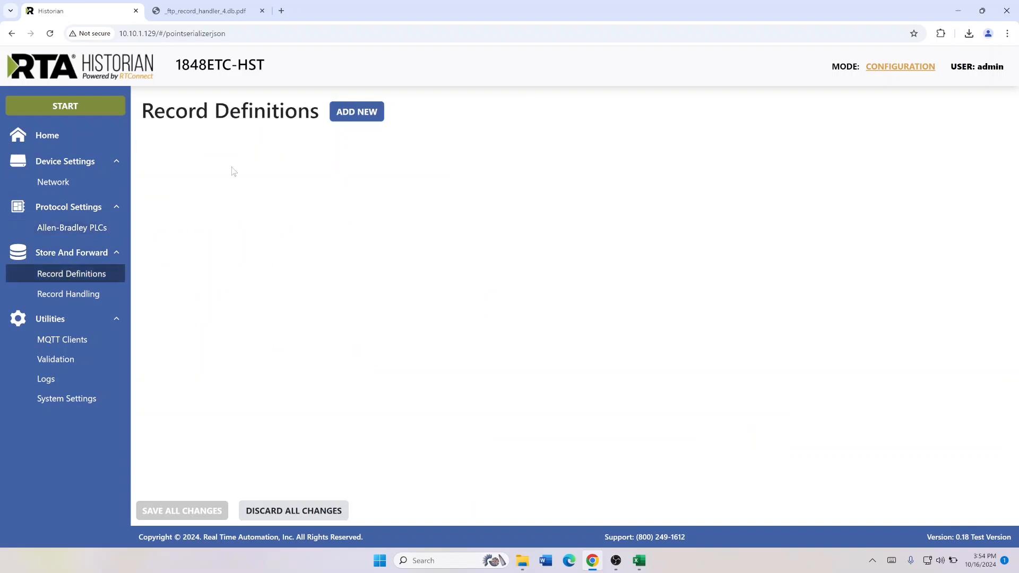
{"action": "left_click", "coordinate": [344, 116]}
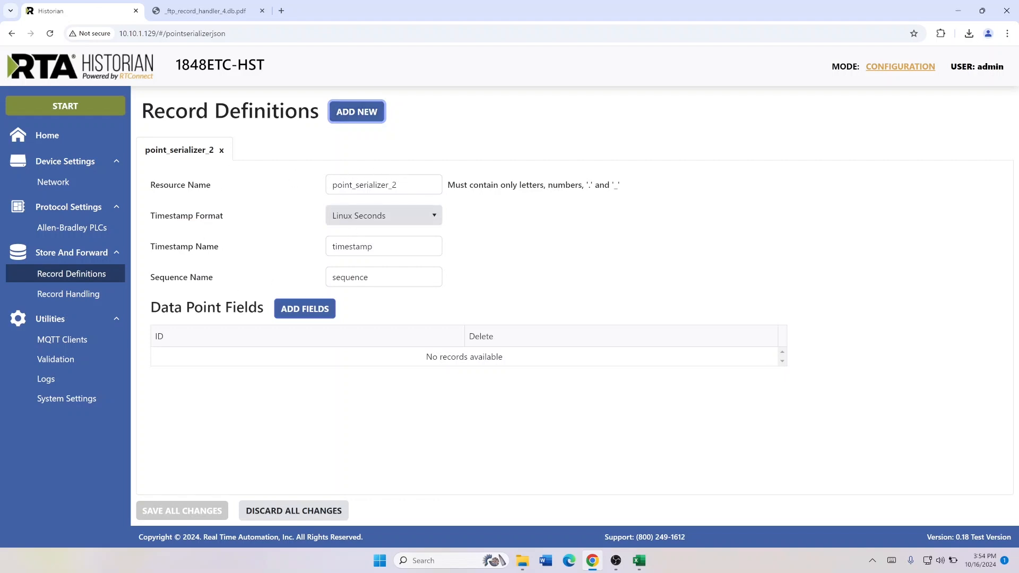
{"action": "left_click", "coordinate": [368, 216]}
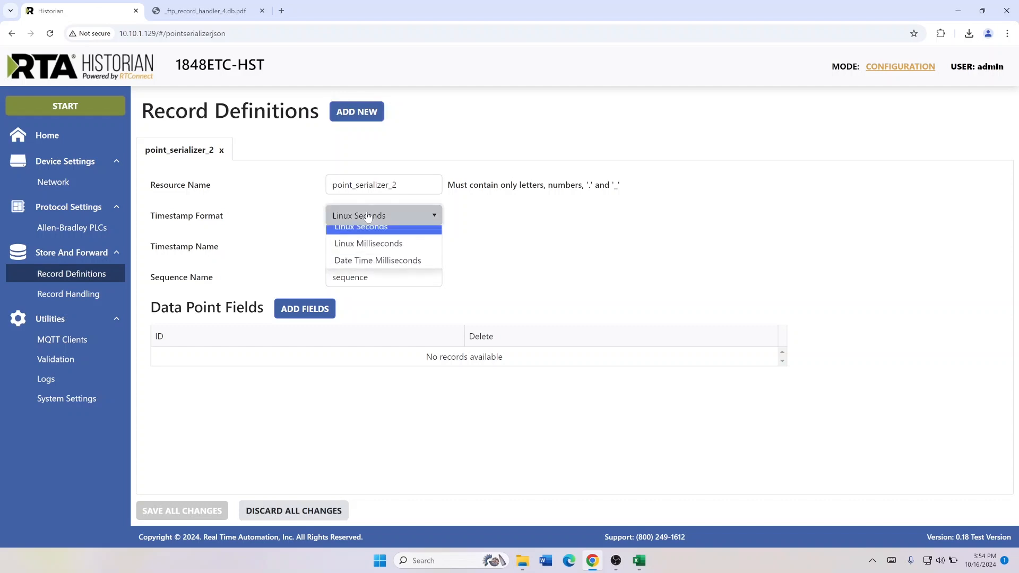
{"action": "left_click", "coordinate": [374, 269]}
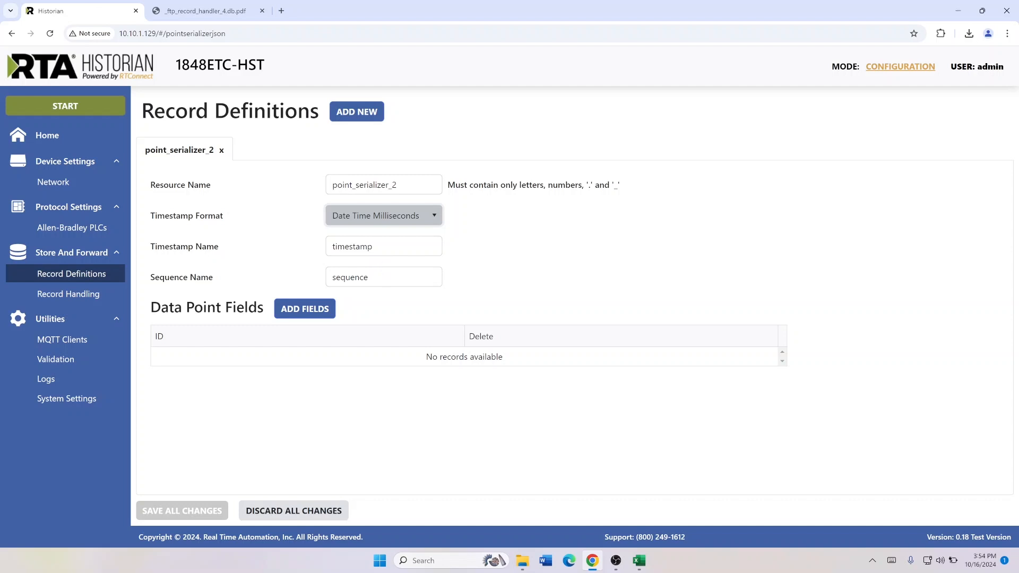
Add the float and INT data points as fields of the record definition
{"action": "left_click", "coordinate": [292, 309]}
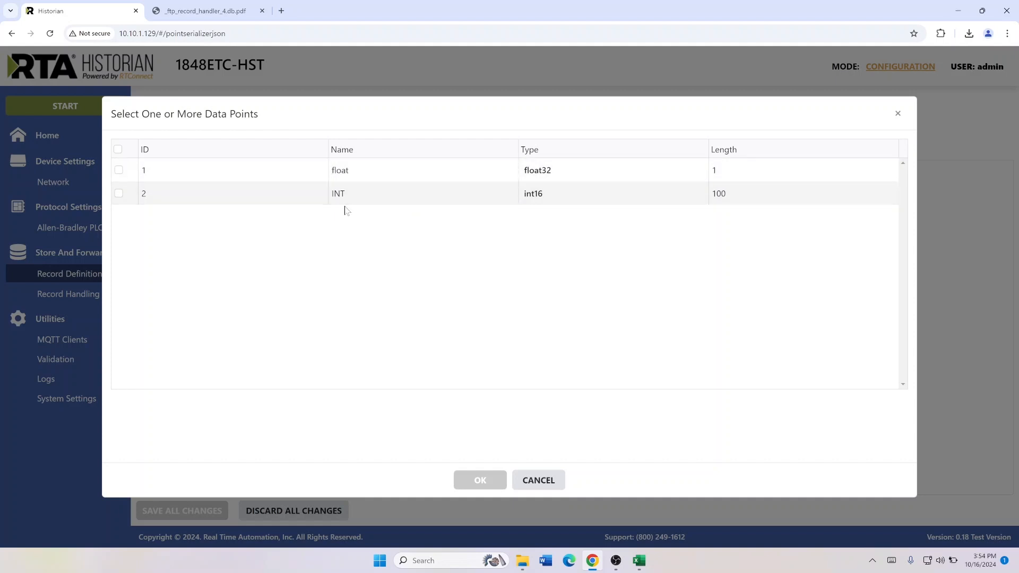
{"action": "left_click", "coordinate": [118, 171]}
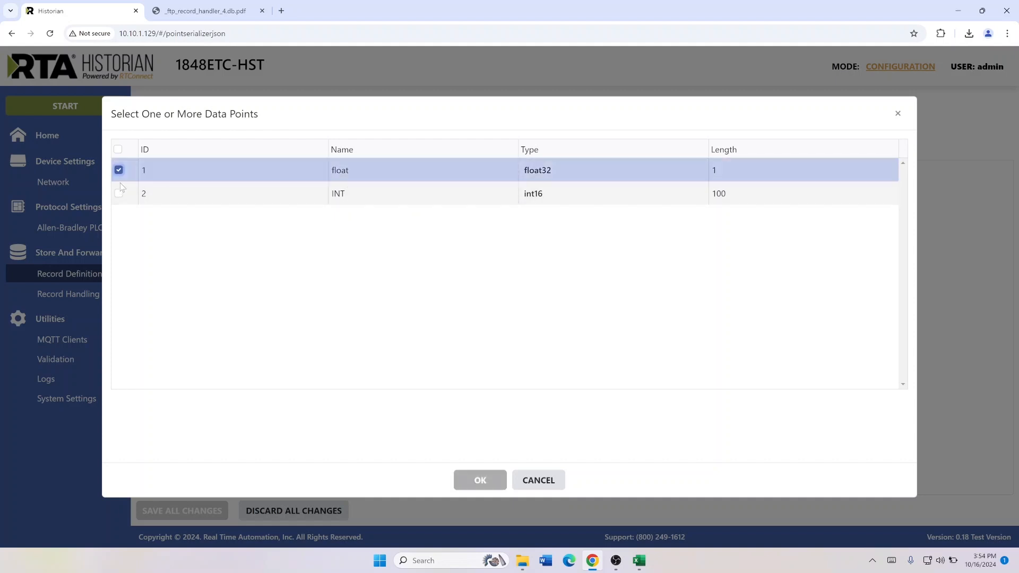
{"action": "left_click", "coordinate": [119, 193]}
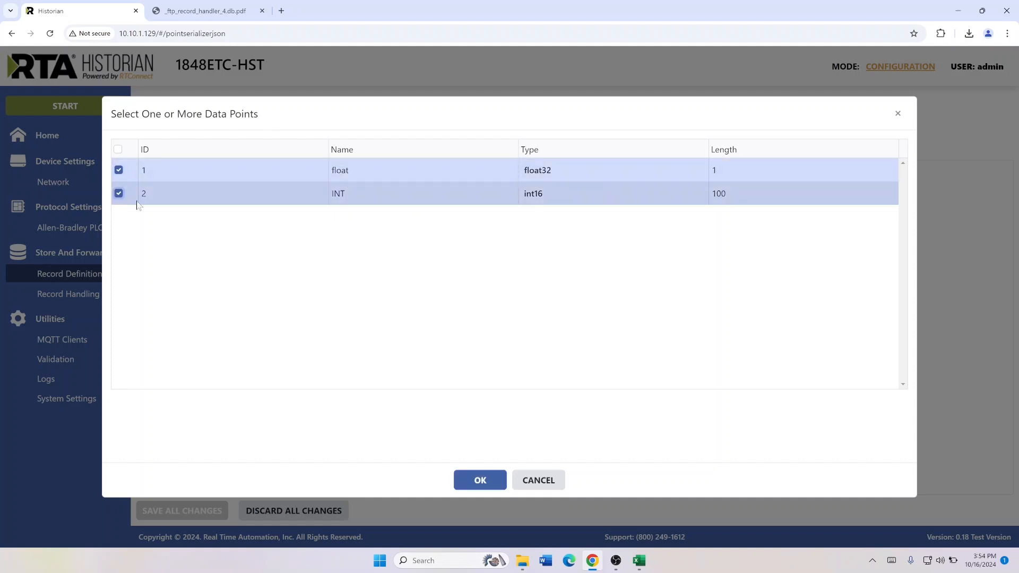
{"action": "left_click", "coordinate": [475, 479]}
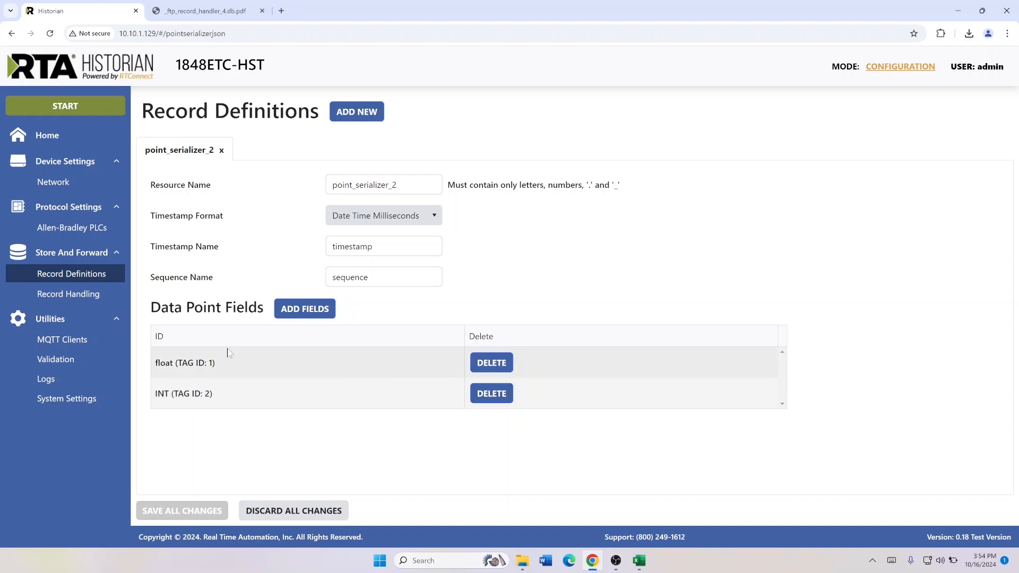
Create a new record handler with a sampling rate of 1000 ms, keeping its mode on Local Storage
{"action": "left_click", "coordinate": [57, 296]}
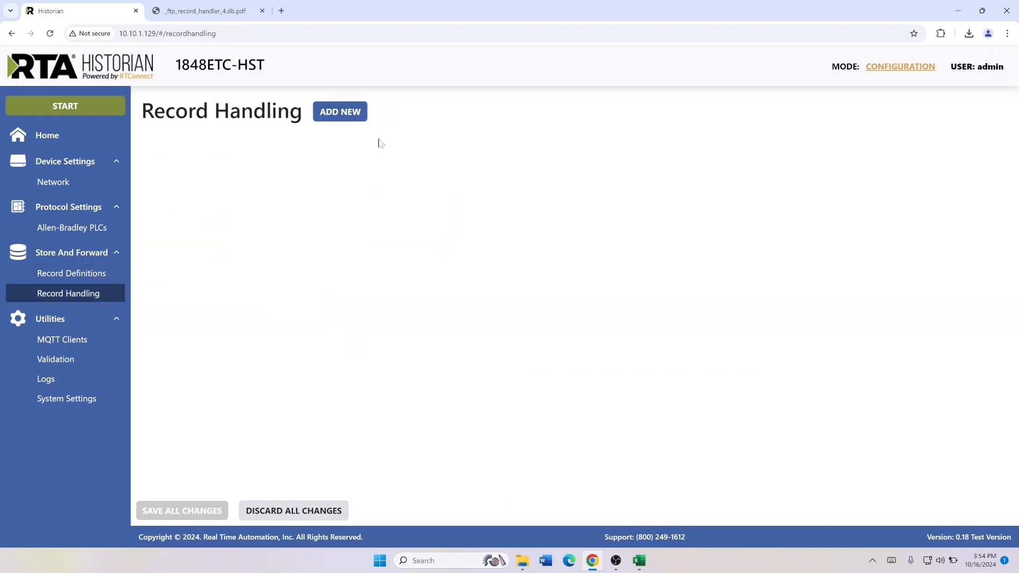
{"action": "left_click", "coordinate": [343, 112]}
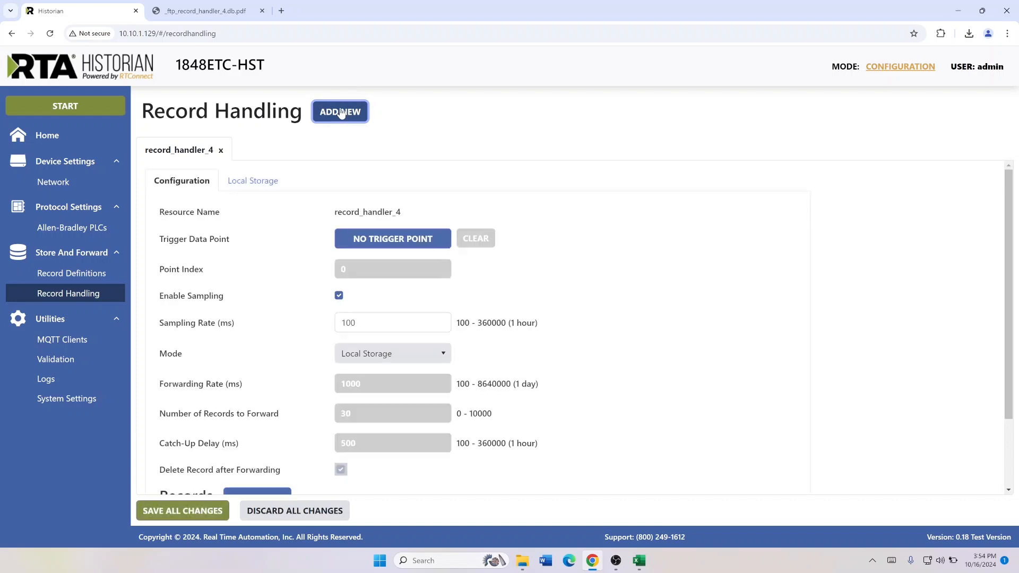
{"action": "scroll", "coordinate": [250, 200], "scroll_direction": "down", "scroll_amount": 1}
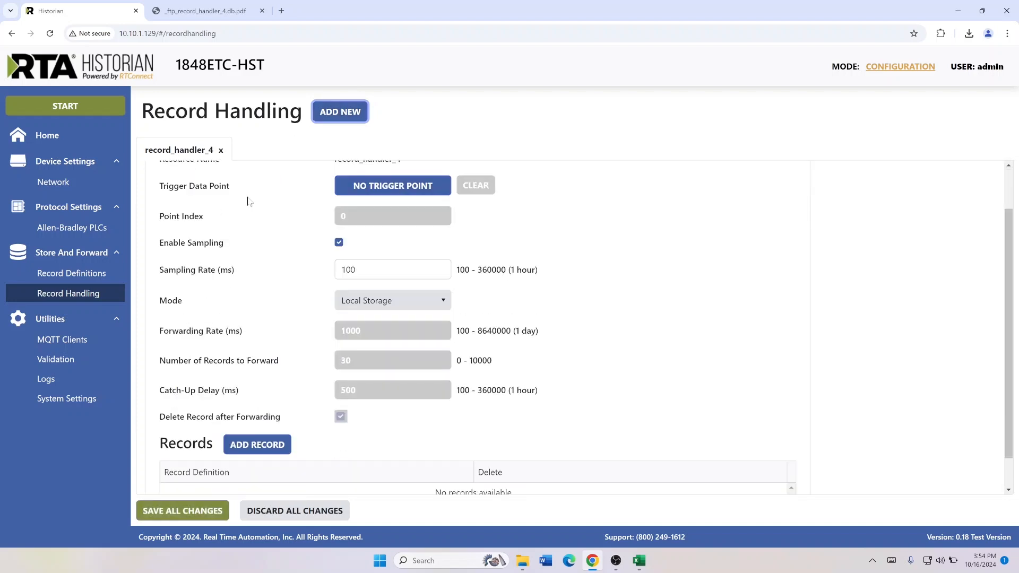
{"action": "scroll", "coordinate": [250, 199], "scroll_direction": "up", "scroll_amount": 1}
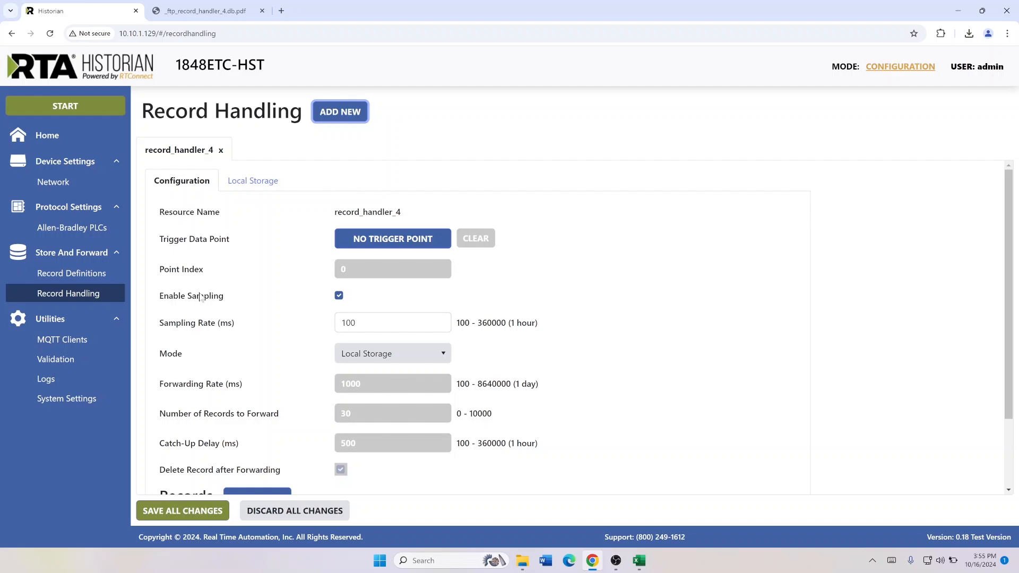
{"action": "left_click", "coordinate": [432, 322]}
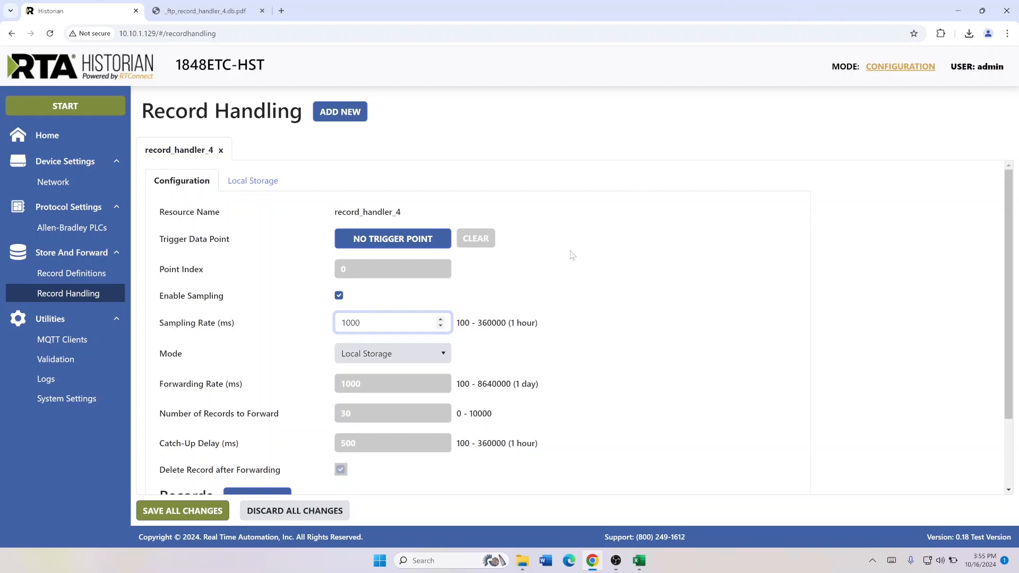
{"action": "scroll", "coordinate": [556, 239], "scroll_direction": "down", "scroll_amount": 2}
{"action": "scroll", "coordinate": [532, 241], "scroll_direction": "up", "scroll_amount": 1}
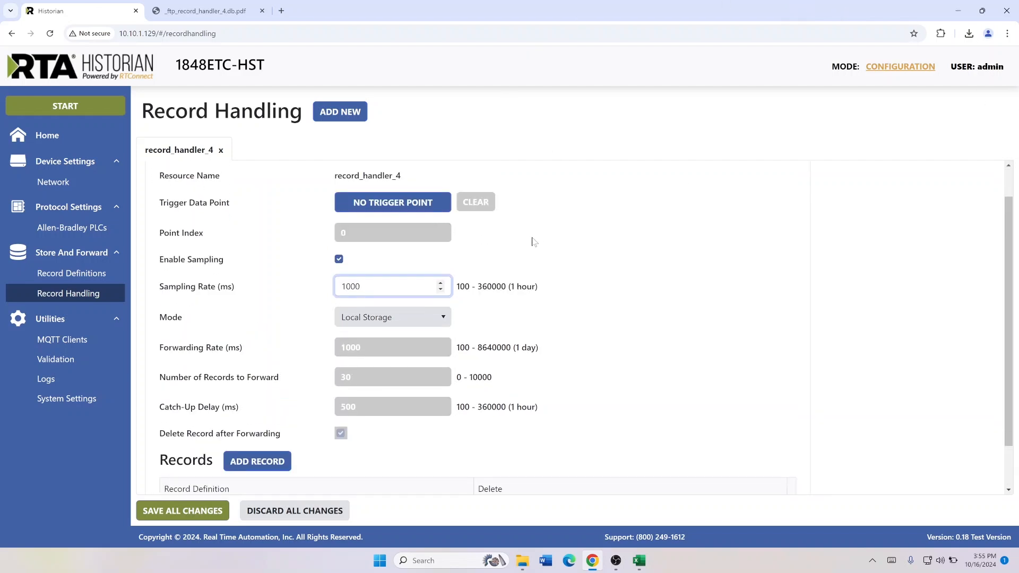
{"action": "left_click", "coordinate": [447, 319]}
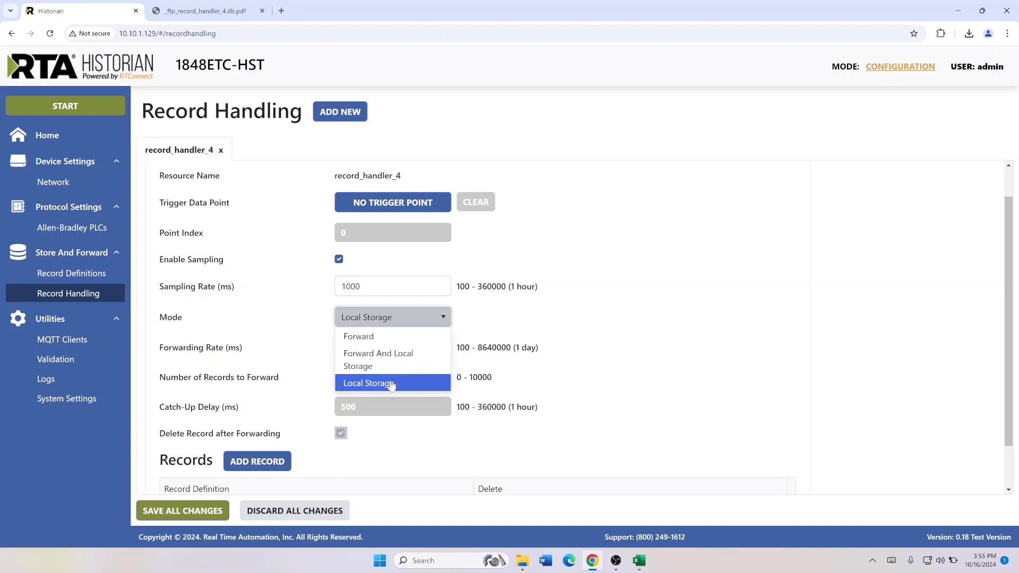
{"action": "left_click", "coordinate": [386, 317]}
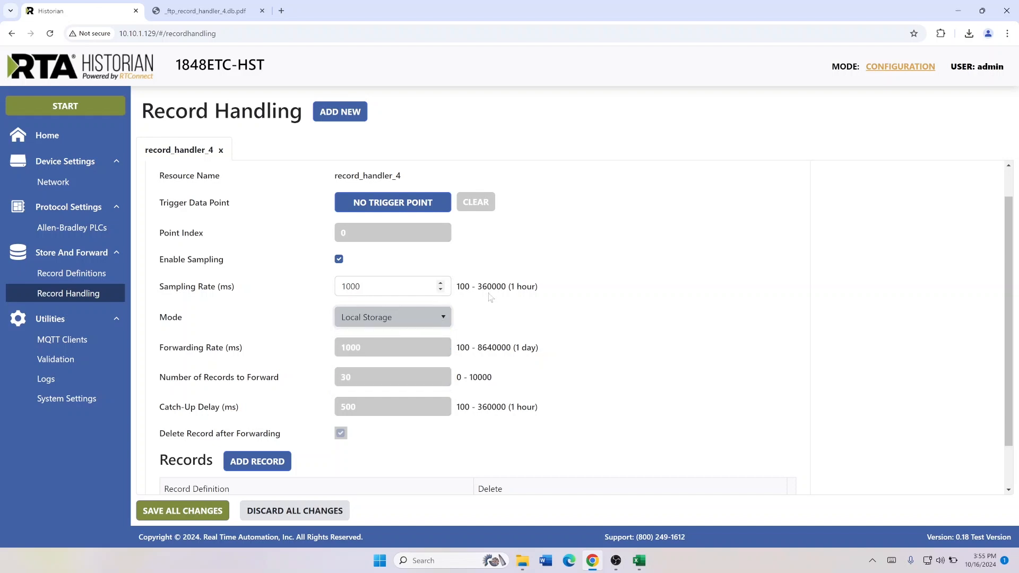
Add a record to the record handler using the point_serializer_2 record definition
{"action": "scroll", "coordinate": [307, 320], "scroll_direction": "down", "scroll_amount": 1}
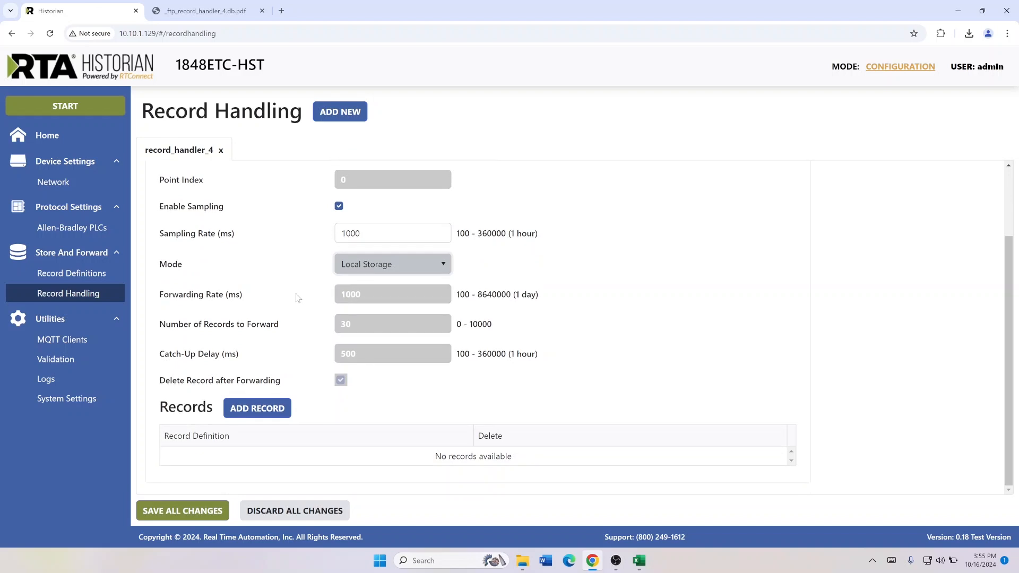
{"action": "left_click", "coordinate": [255, 411]}
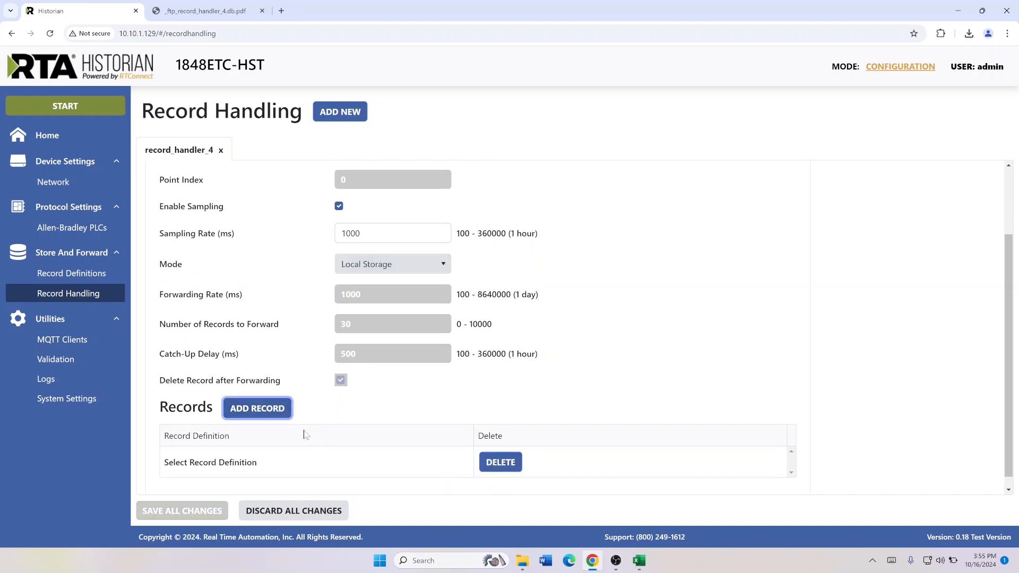
{"action": "left_click", "coordinate": [265, 454]}
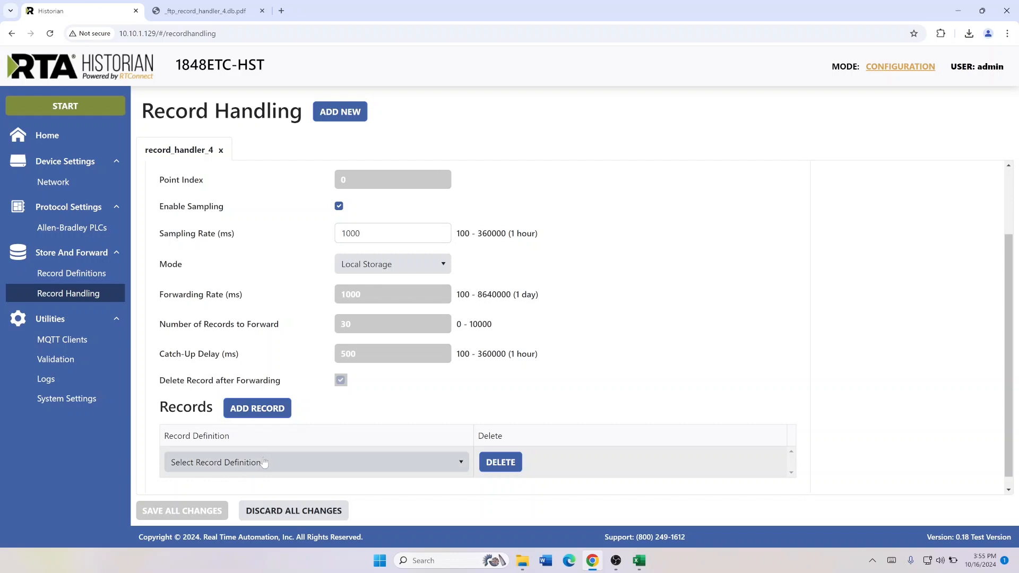
{"action": "left_click", "coordinate": [263, 463]}
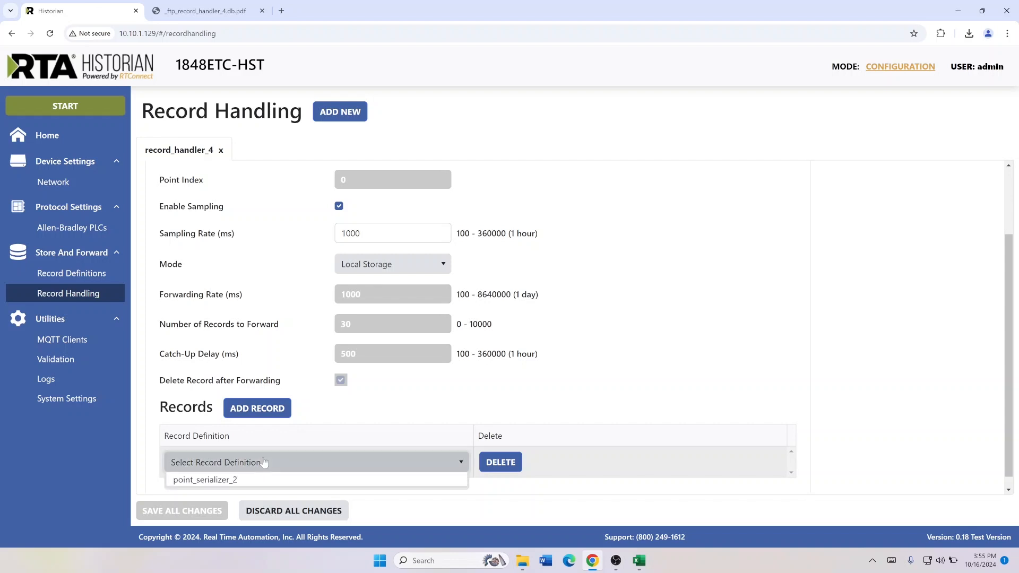
{"action": "left_click", "coordinate": [243, 482]}
{"action": "scroll", "coordinate": [323, 404], "scroll_direction": "up", "scroll_amount": 1}
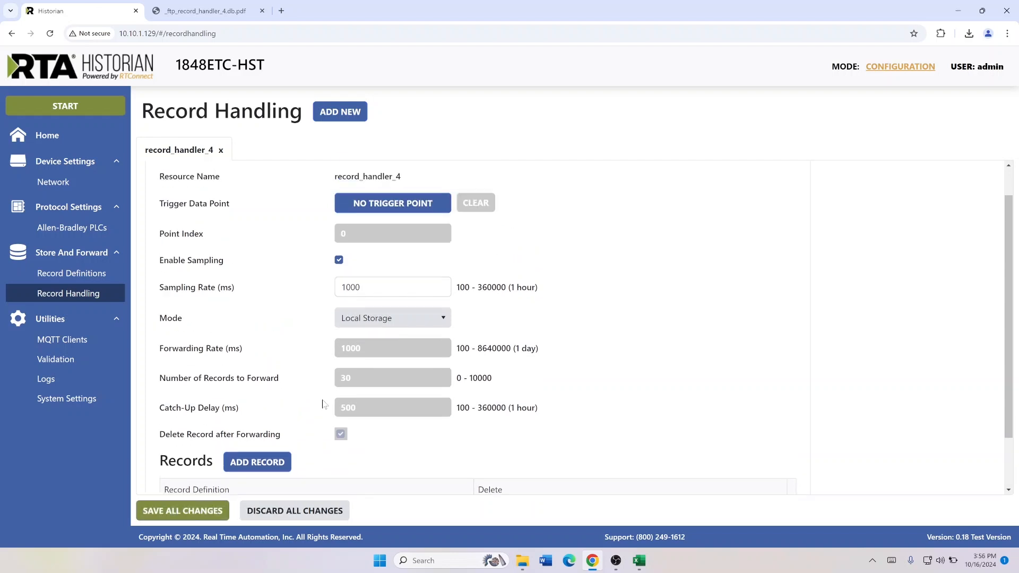
{"action": "scroll", "coordinate": [322, 405], "scroll_direction": "up", "scroll_amount": 1}
{"action": "scroll", "coordinate": [371, 266], "scroll_direction": "down", "scroll_amount": 2}
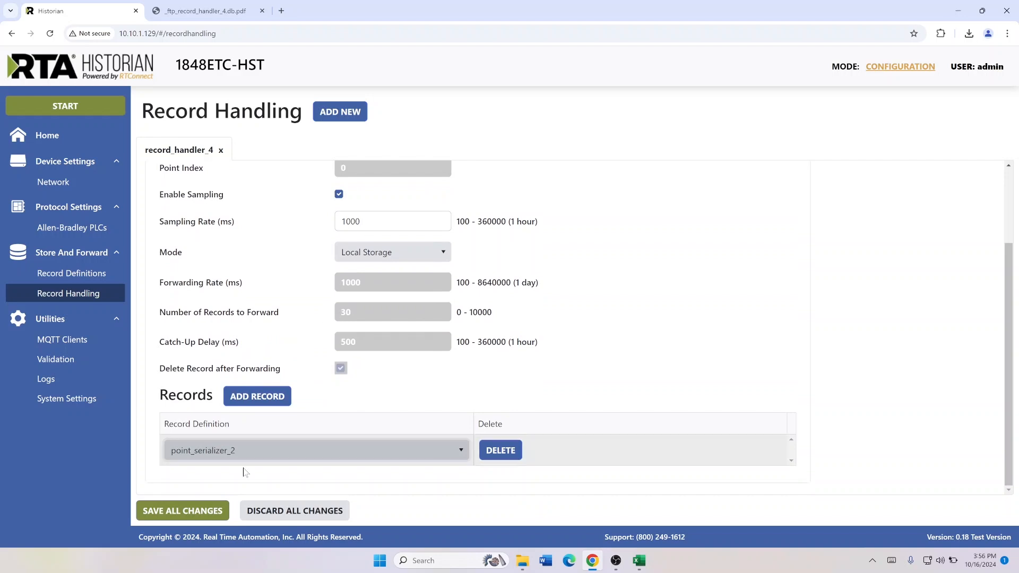
{"action": "scroll", "coordinate": [254, 392], "scroll_direction": "up", "scroll_amount": 2}
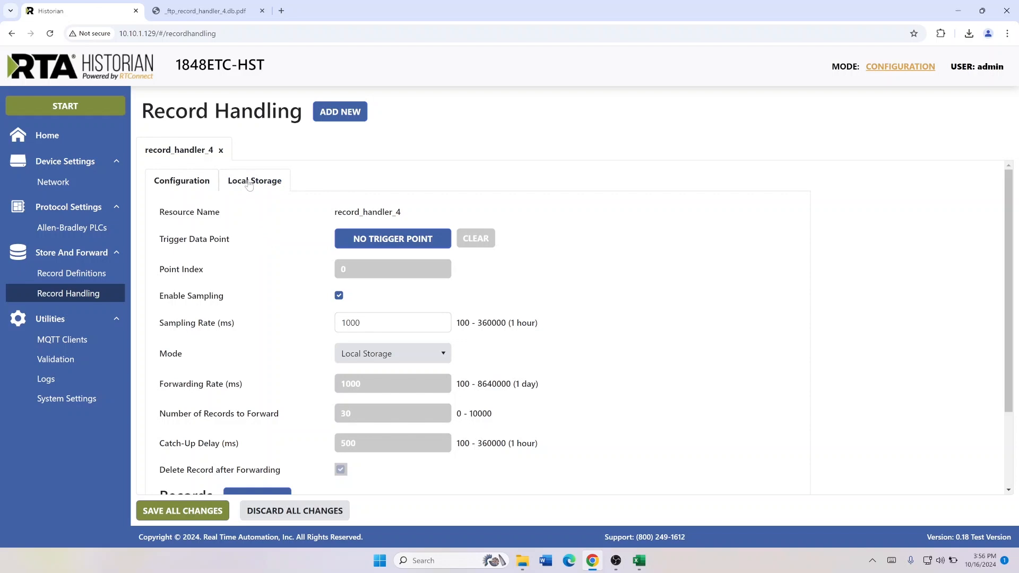
Keep the record handler's local storage age-off method on oldest, and save all pending changes to the application
{"action": "left_click", "coordinate": [249, 182]}
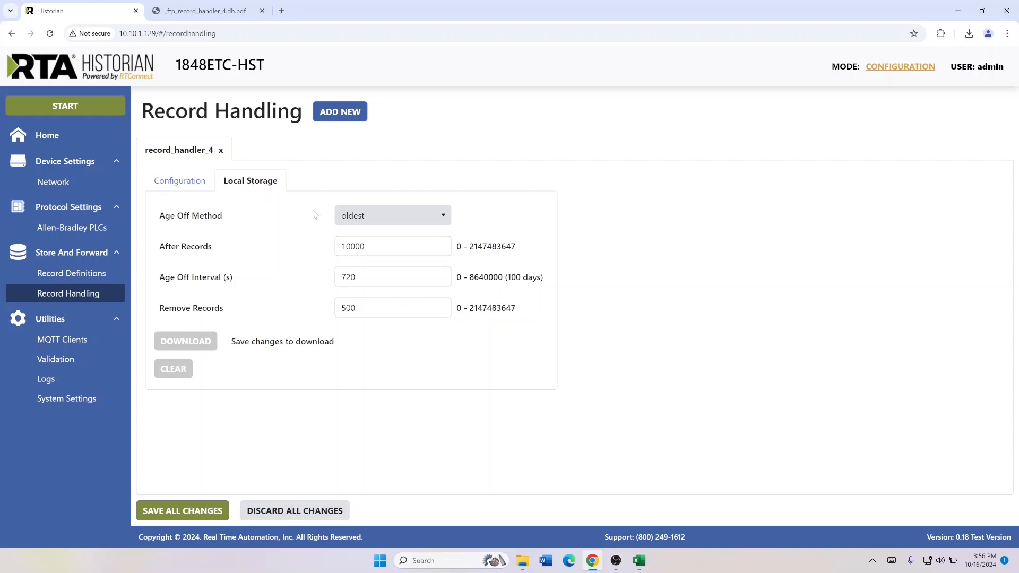
{"action": "left_click", "coordinate": [360, 216]}
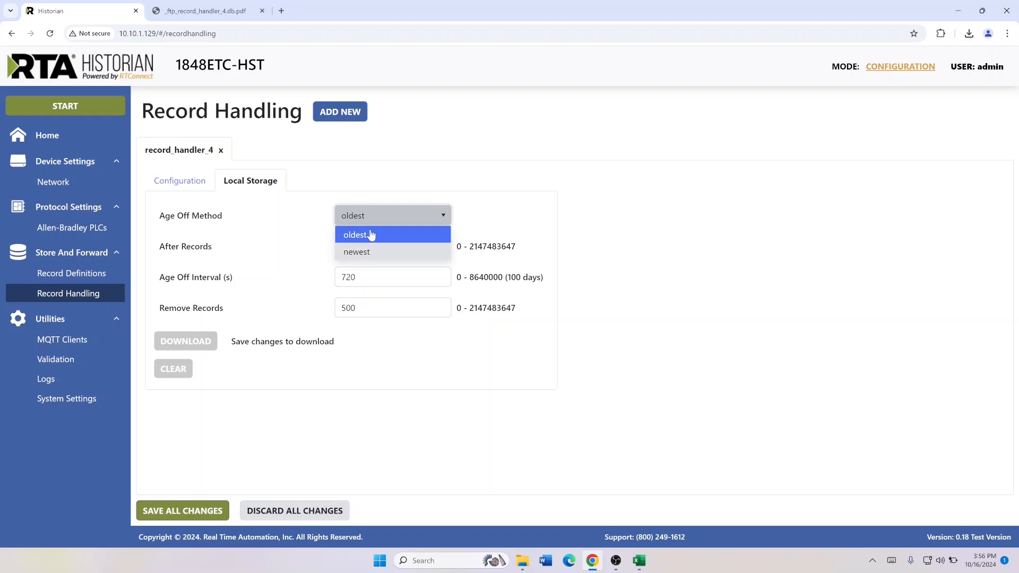
{"action": "left_click", "coordinate": [377, 216]}
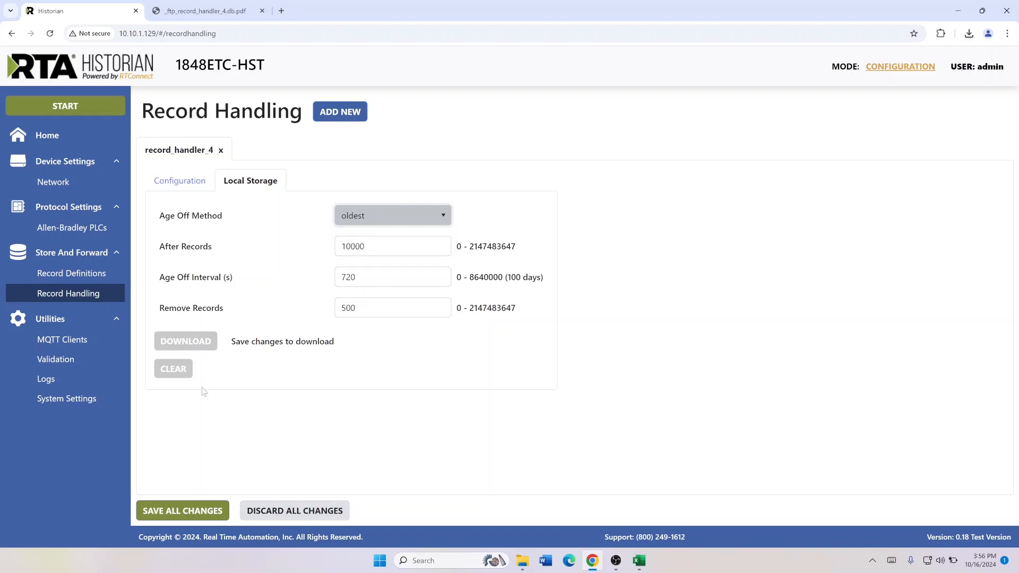
{"action": "left_click", "coordinate": [201, 507]}
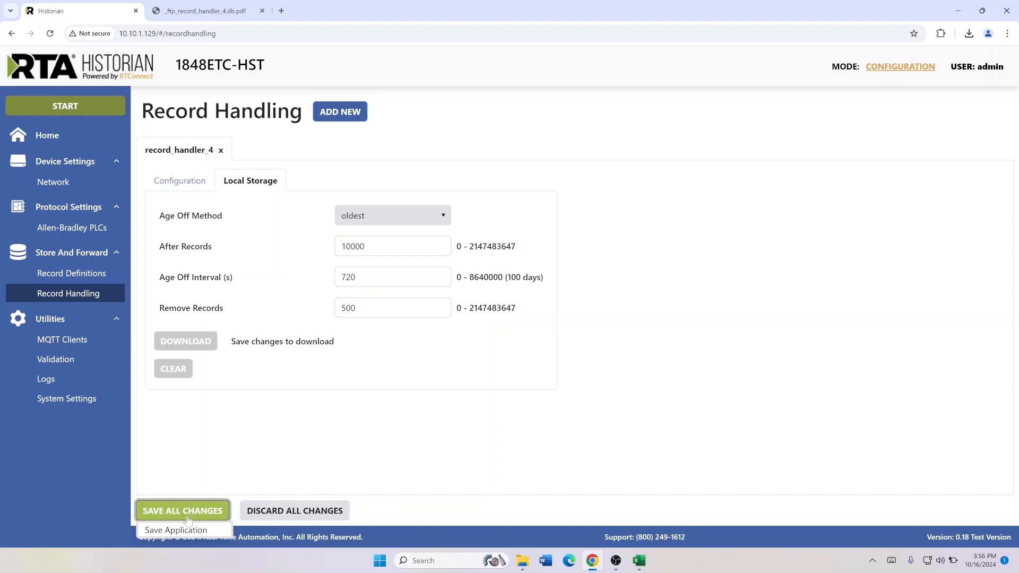
{"action": "left_click", "coordinate": [177, 530]}
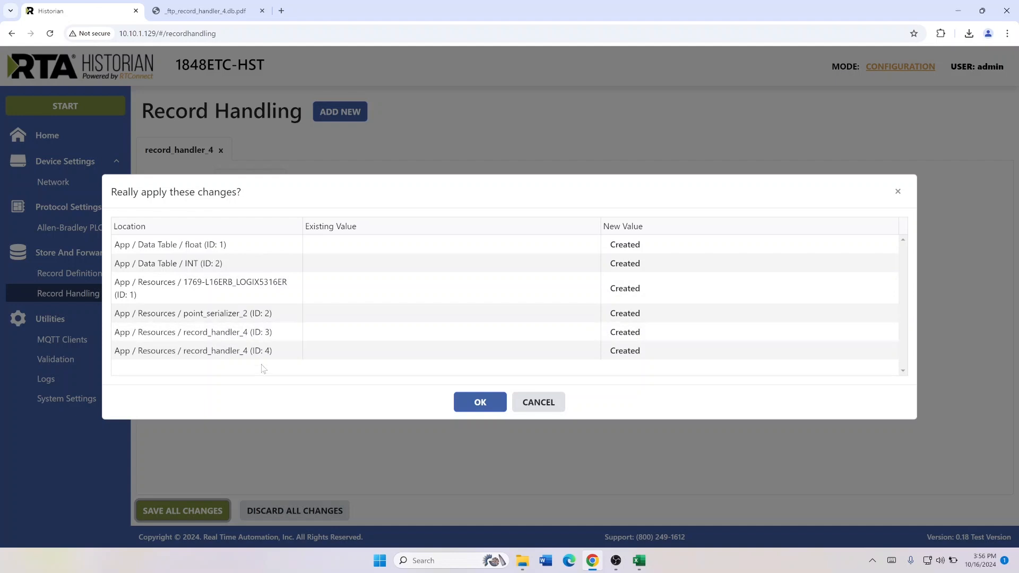
{"action": "left_click", "coordinate": [479, 403]}
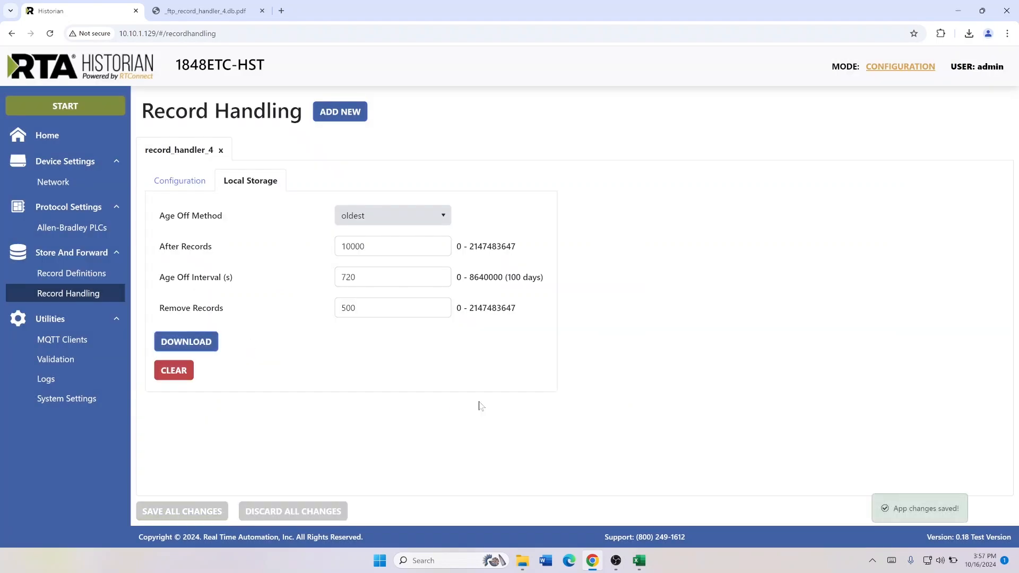
Start the Historian and open the home page to check the Allen-Bradley PLC's connection status
{"action": "left_click", "coordinate": [64, 107]}
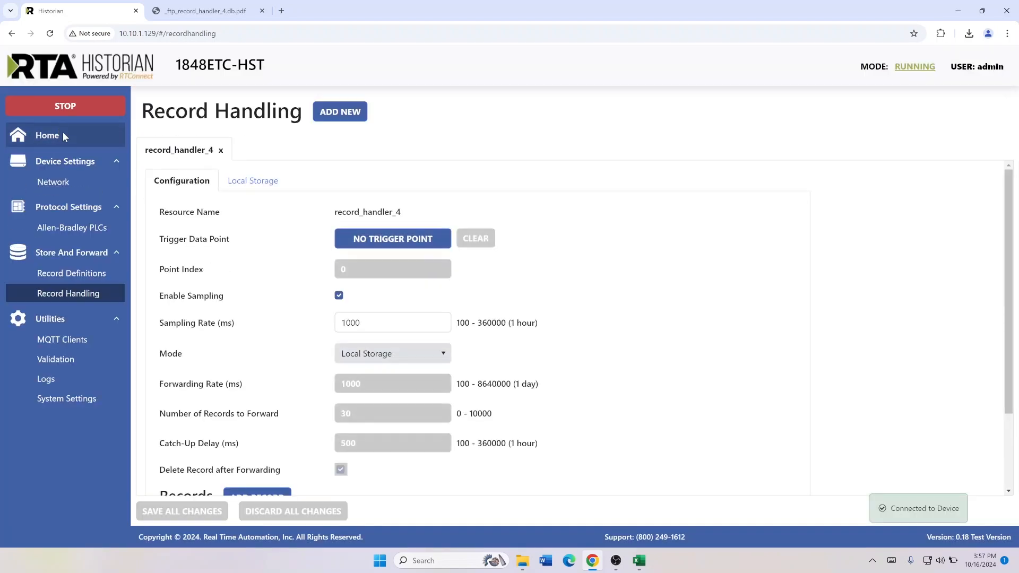
{"action": "left_click", "coordinate": [63, 136]}
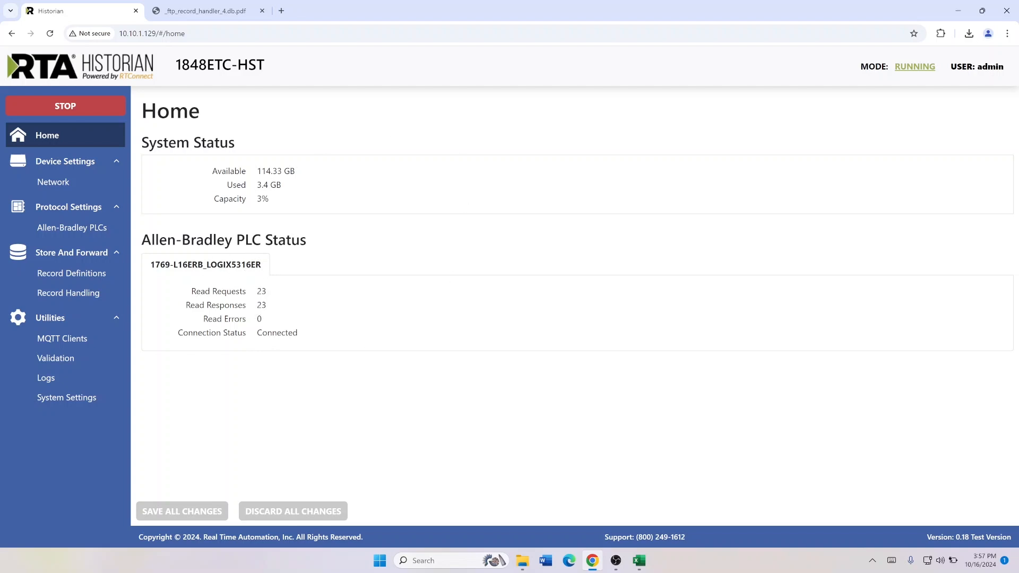
Download the locally stored records of record_handler_4 as a CSV file
{"action": "left_click", "coordinate": [75, 271]}
{"action": "left_click", "coordinate": [66, 292]}
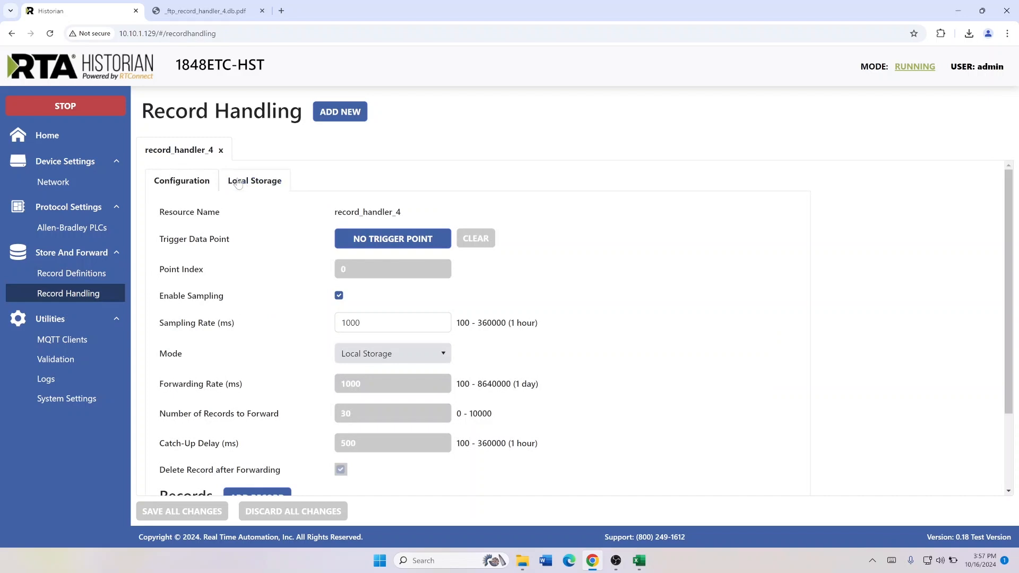
{"action": "left_click", "coordinate": [238, 183]}
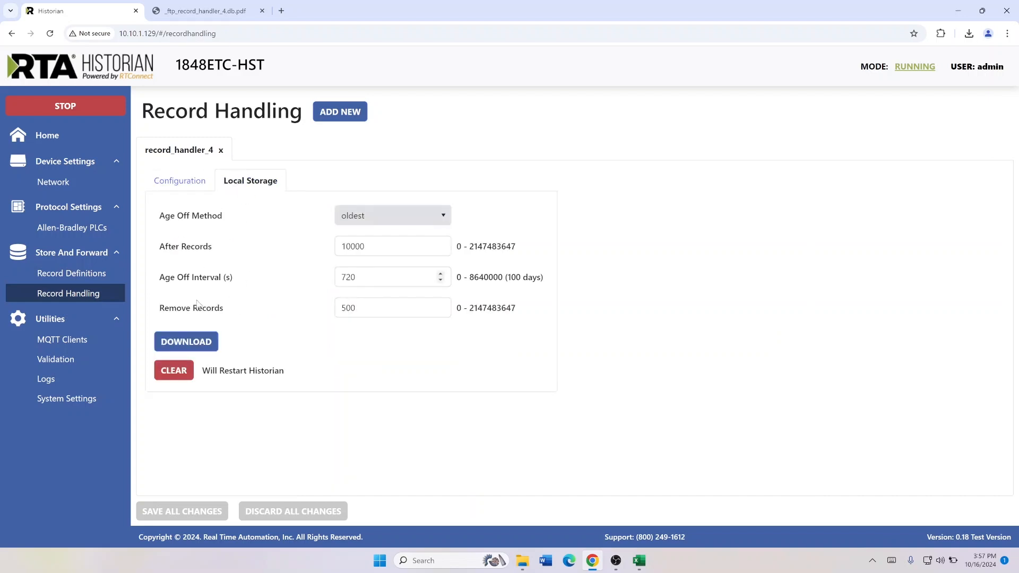
{"action": "left_click", "coordinate": [183, 343]}
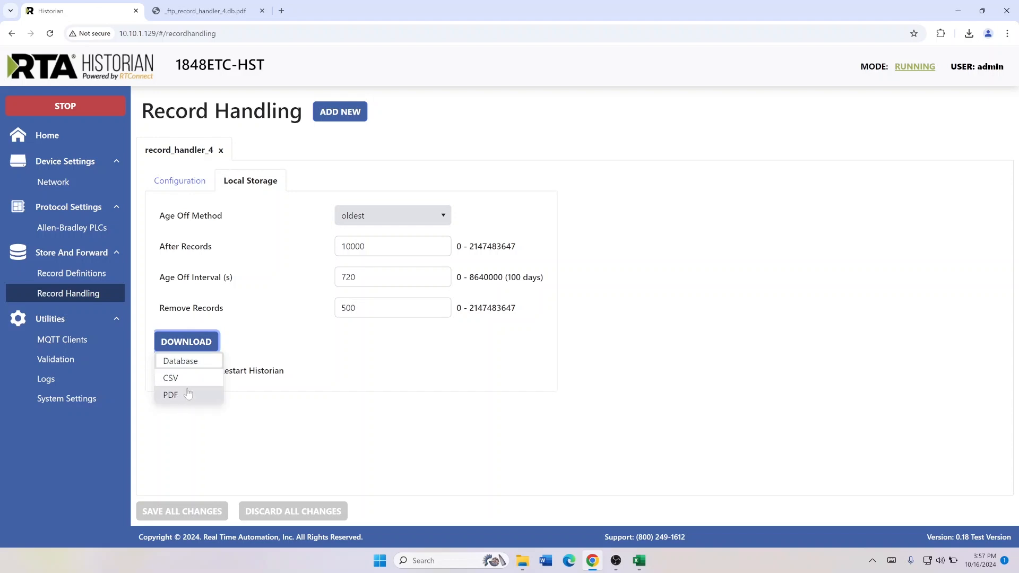
{"action": "left_click", "coordinate": [192, 377]}
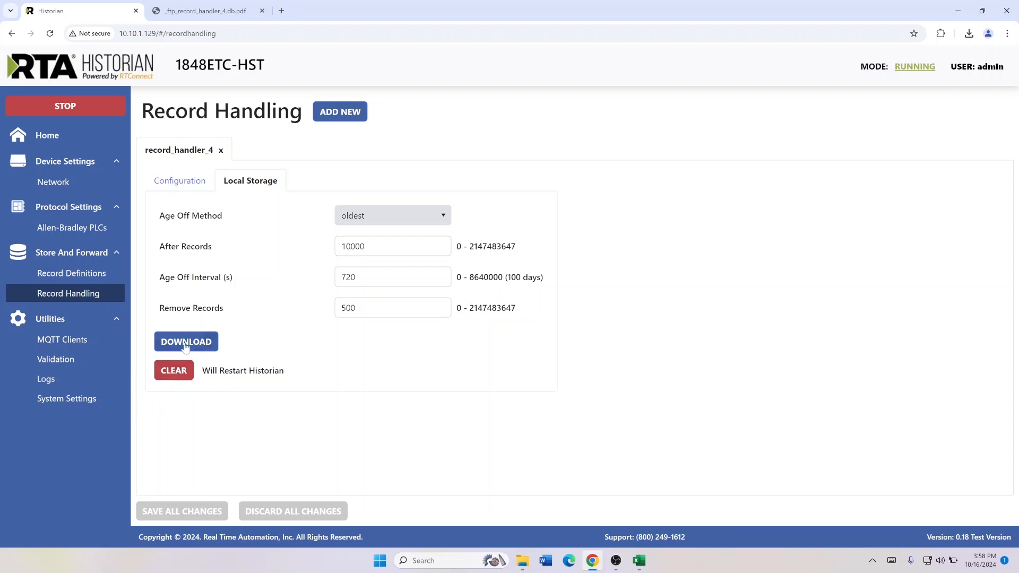
Switch to Excel and examine the val, n_val and data_type entries of the first float and INT records in the exported CSV
{"action": "left_click", "coordinate": [644, 568]}
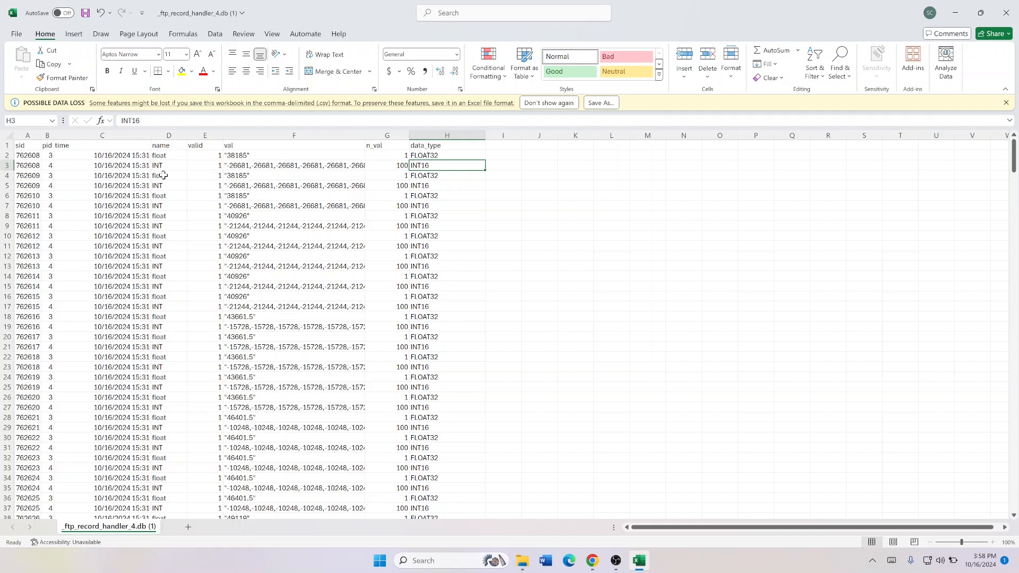
{"action": "left_click", "coordinate": [202, 156]}
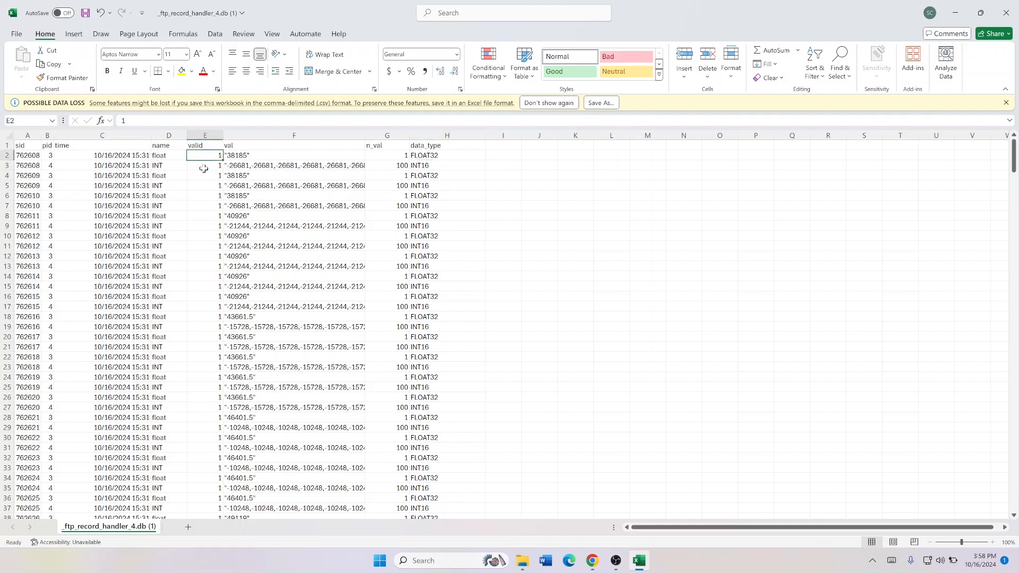
{"action": "left_click", "coordinate": [267, 167]}
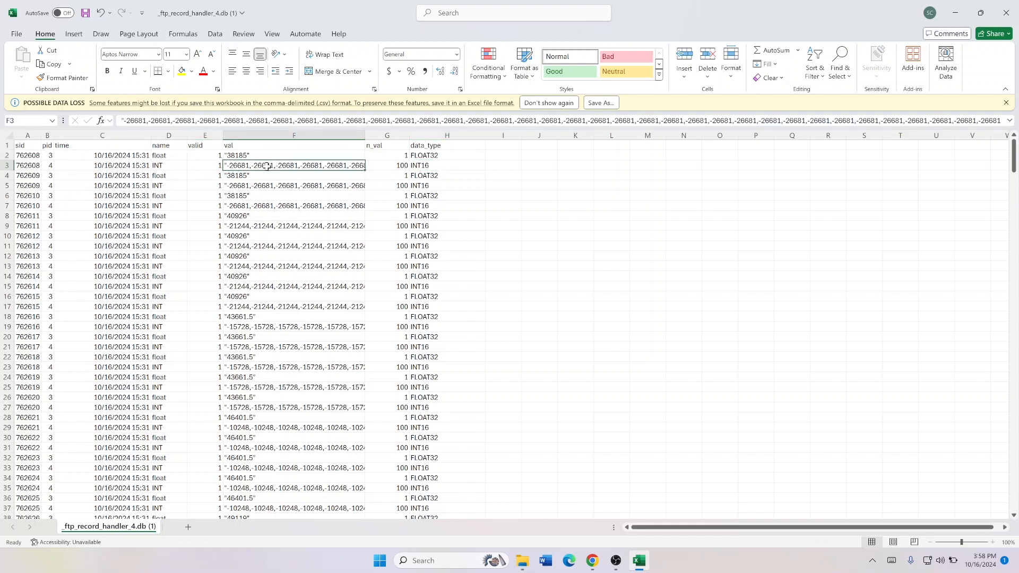
{"action": "left_click", "coordinate": [393, 157]}
{"action": "left_click", "coordinate": [392, 166]}
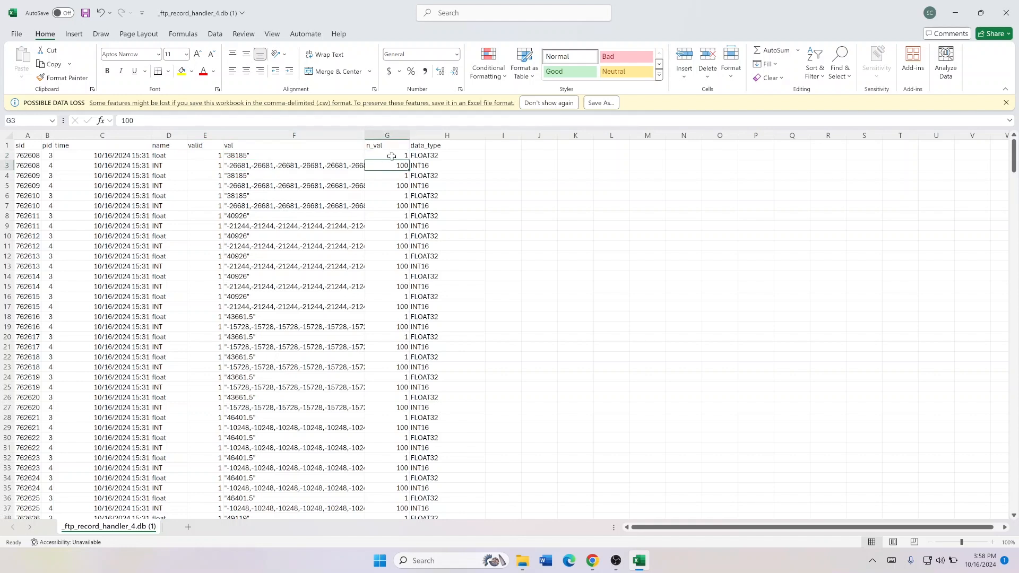
{"action": "left_click", "coordinate": [426, 156]}
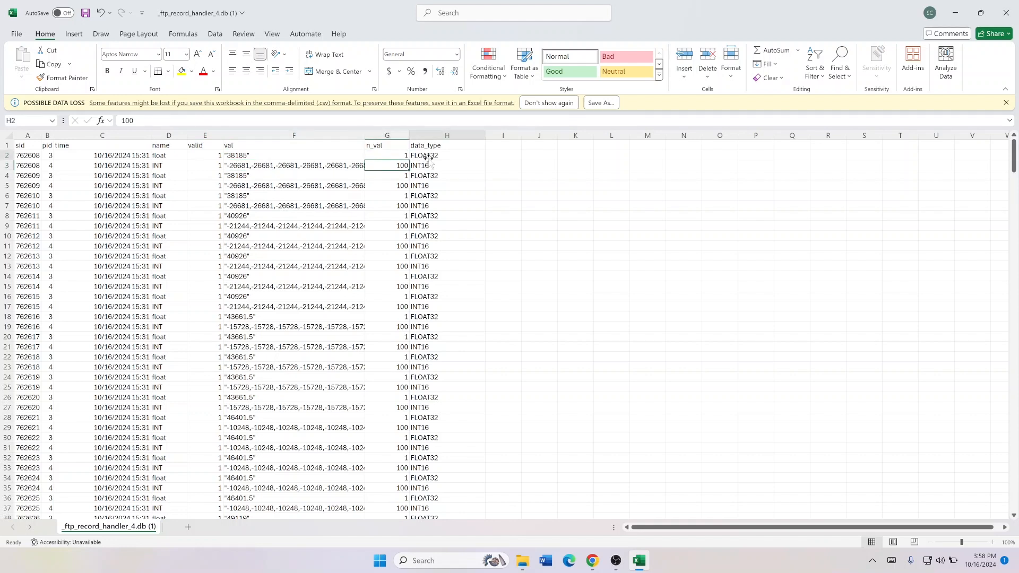
{"action": "left_click", "coordinate": [426, 165]}
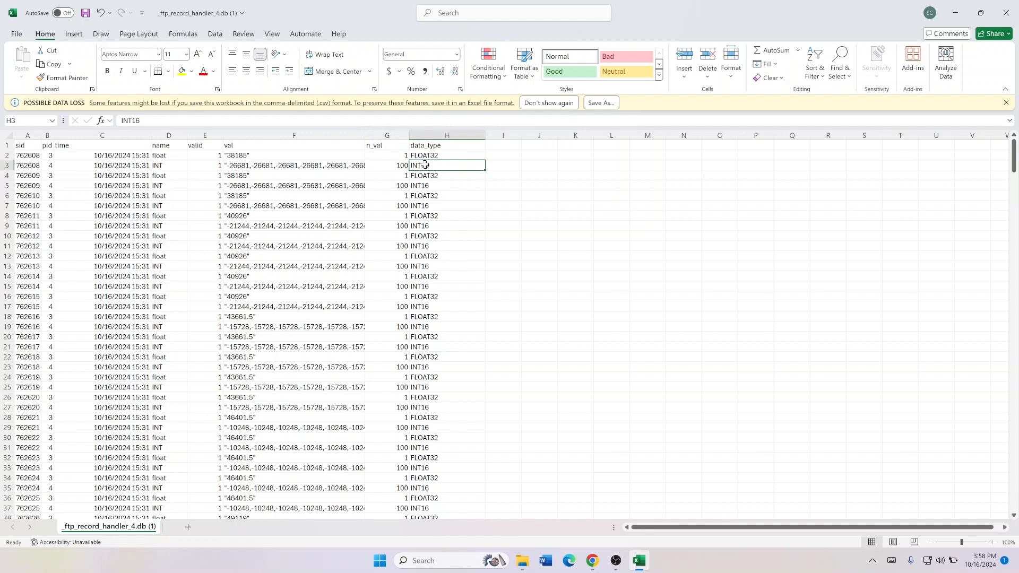